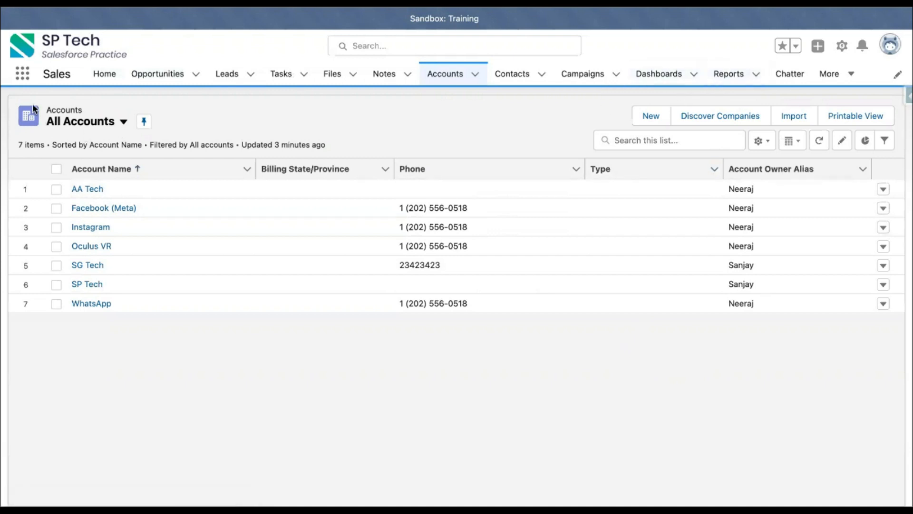
Find Reports in the app launcher and start creating a new report
click(21, 77)
text(reports)
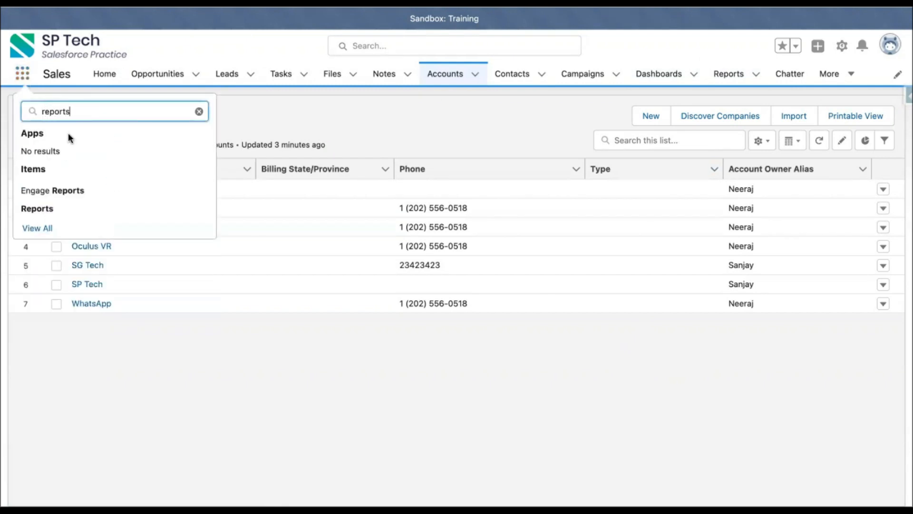
click(44, 209)
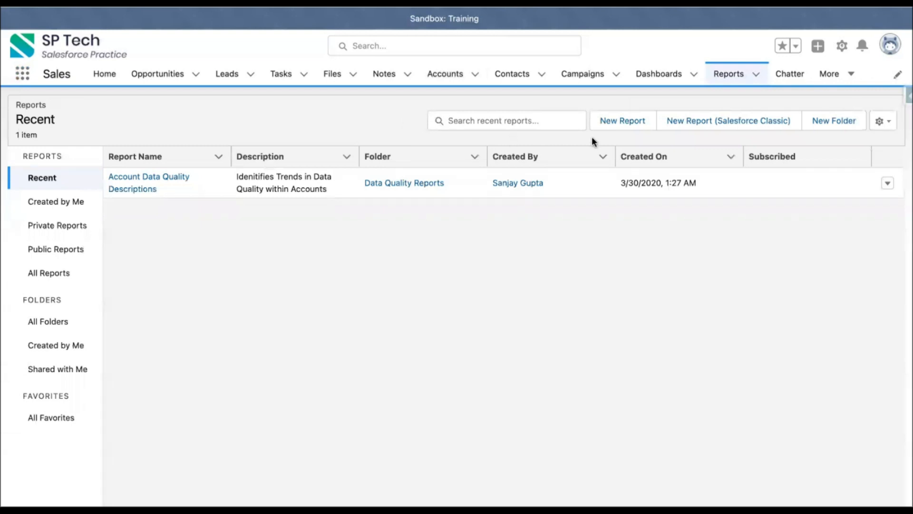
click(626, 122)
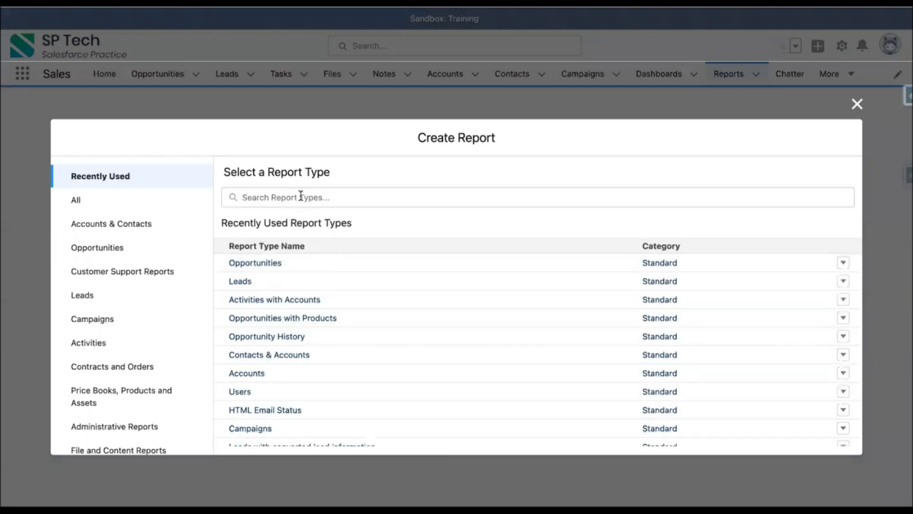
Browse the recently used report types and the full list of all available report types
scroll(300, 359, down, 3)
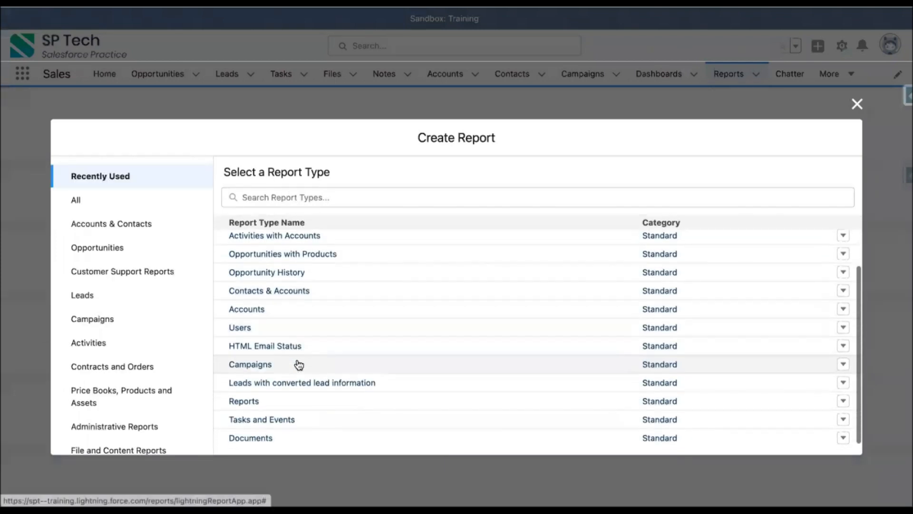
scroll(352, 363, up, 3)
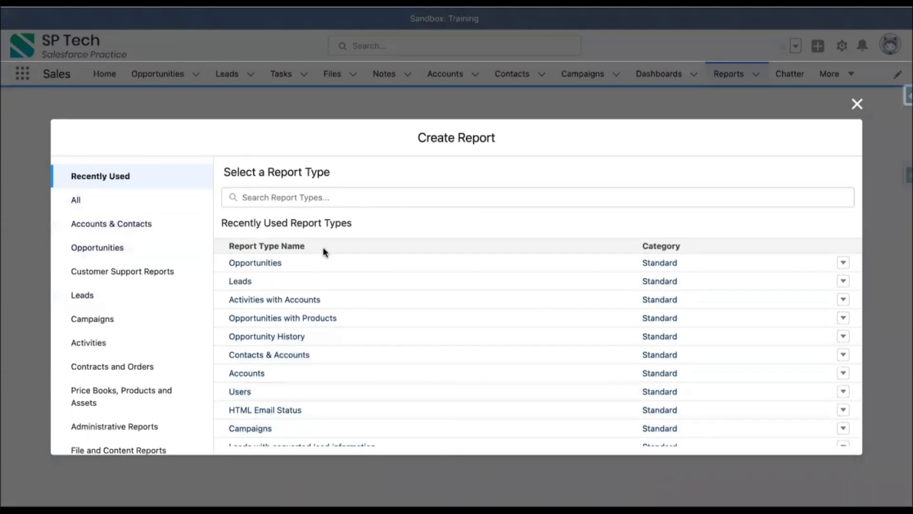
click(81, 201)
scroll(408, 358, down, 3)
scroll(408, 360, down, 15)
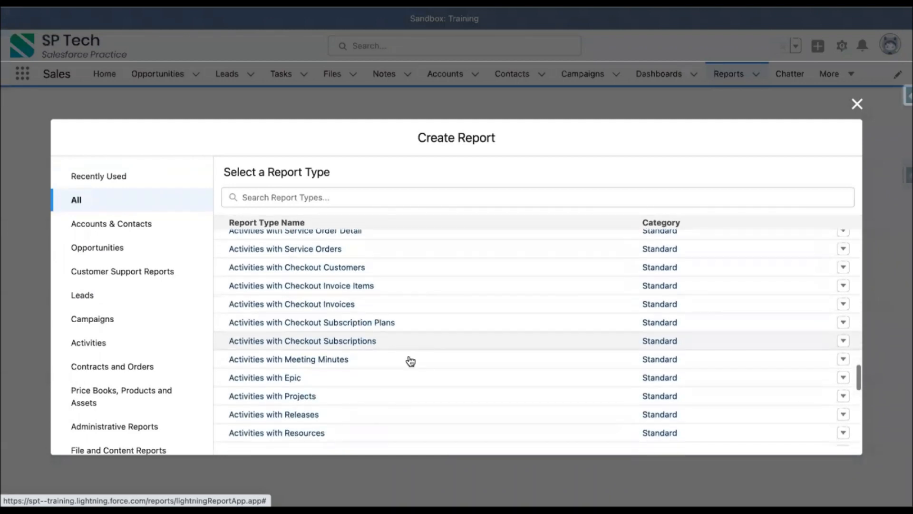
scroll(410, 361, up, 18)
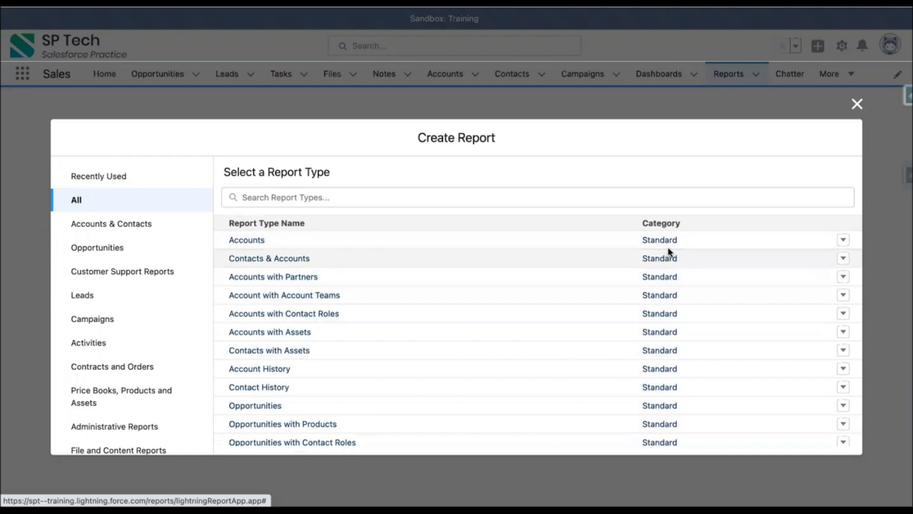
Examine the details of the Accounts with Contact Roles report type, including the objects it uses
click(358, 317)
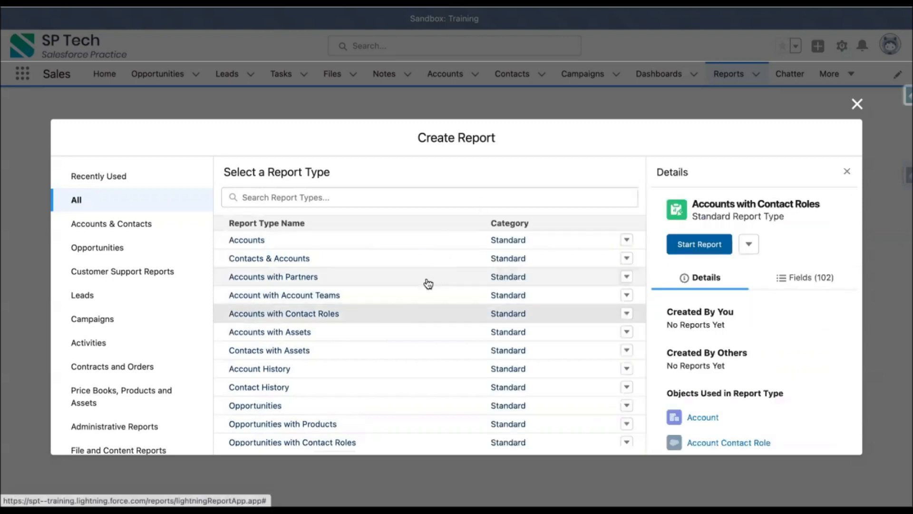
scroll(789, 350, down, 2)
scroll(789, 351, down, 1)
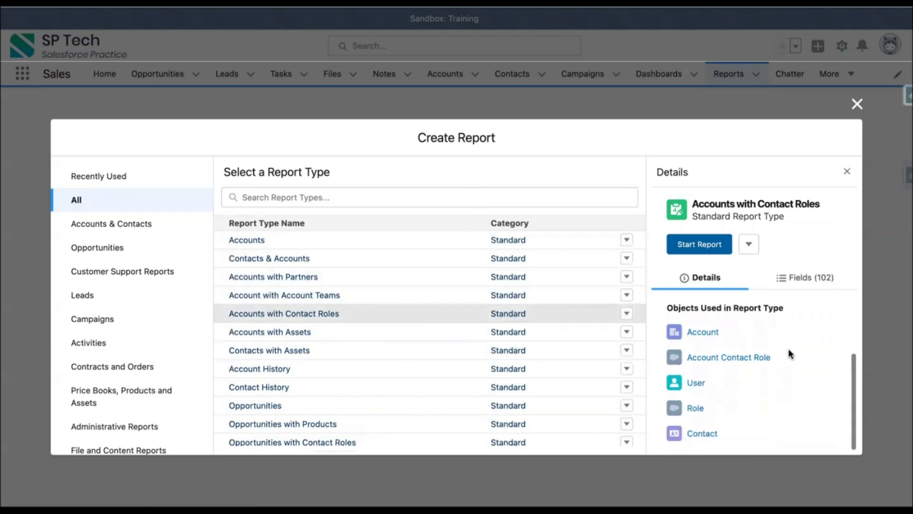
scroll(789, 352, up, 3)
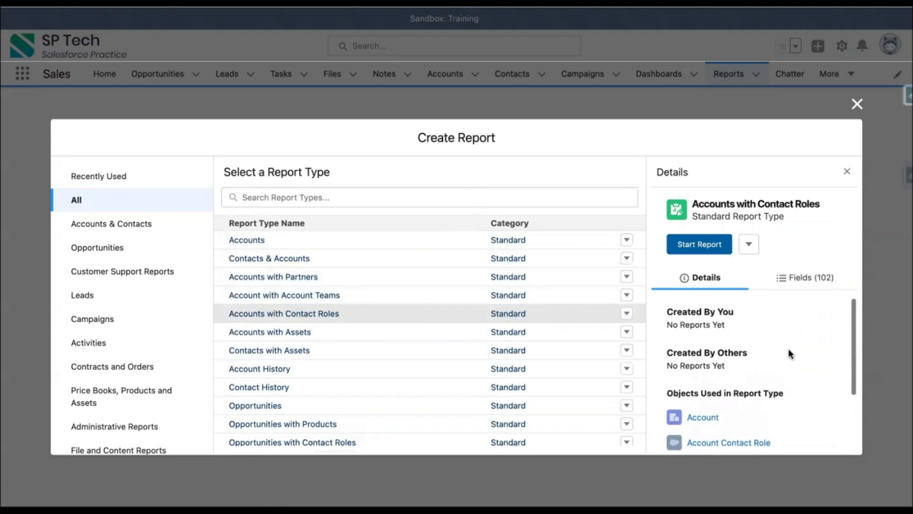
scroll(788, 353, up, 1)
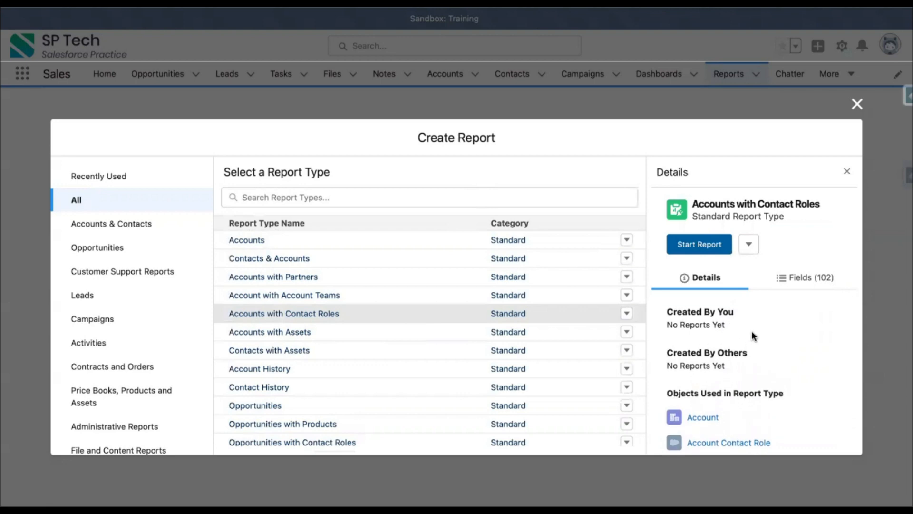
scroll(743, 367, down, 2)
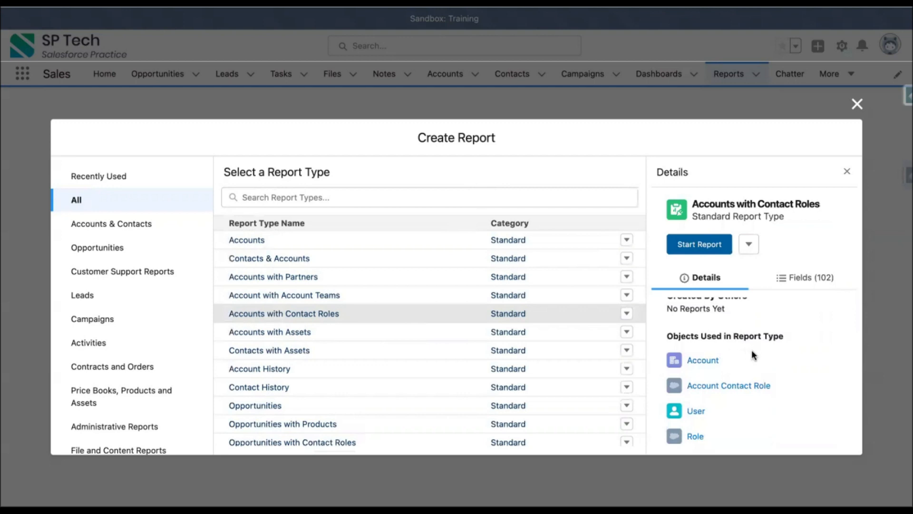
scroll(747, 373, down, 1)
scroll(746, 372, up, 2)
scroll(746, 376, up, 2)
Review the available fields and extra options of the Accounts with Contact Roles report type, and close its details
click(801, 280)
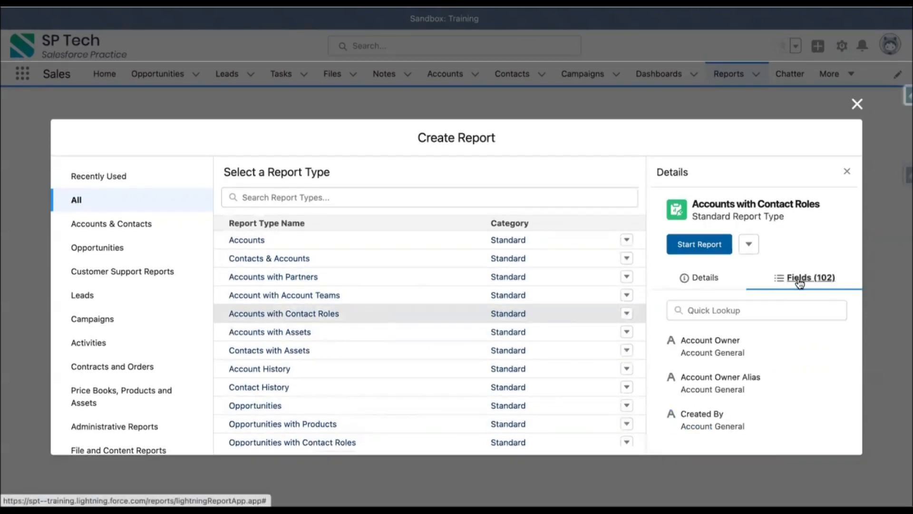
scroll(747, 381, down, 8)
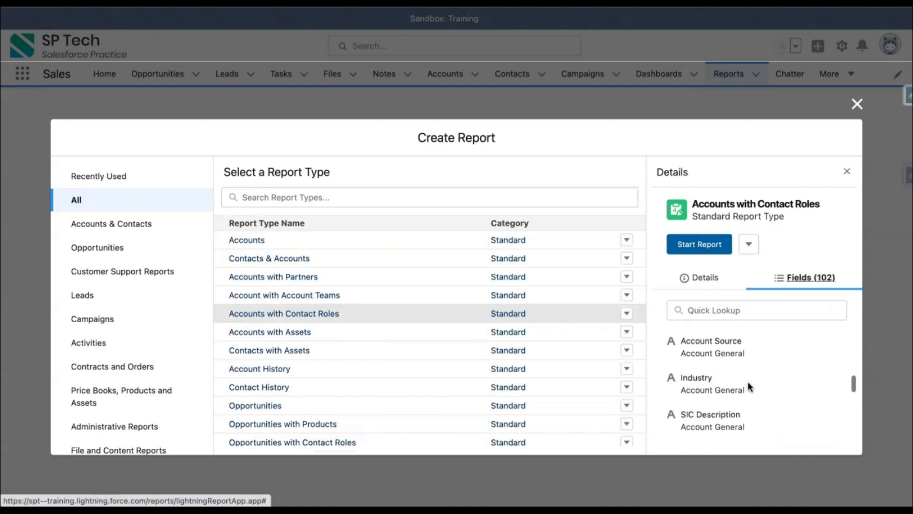
scroll(748, 381, down, 1)
scroll(748, 381, up, 10)
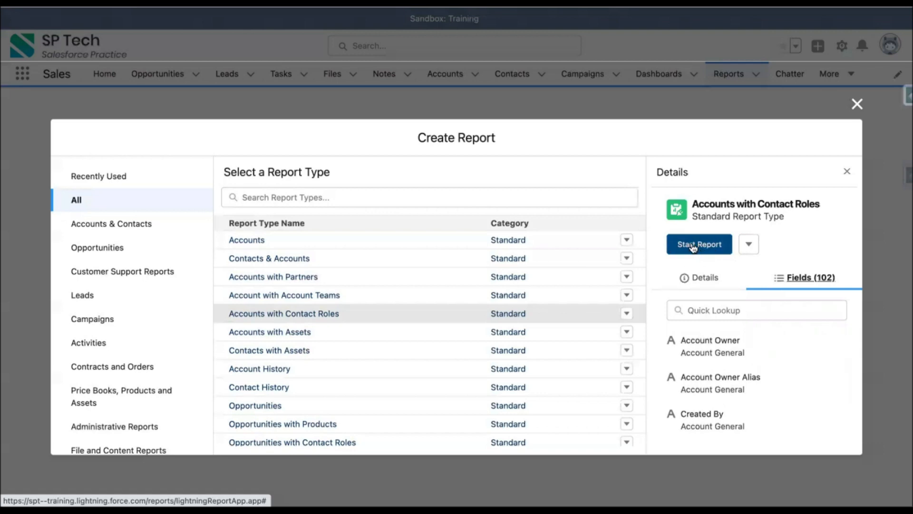
click(749, 243)
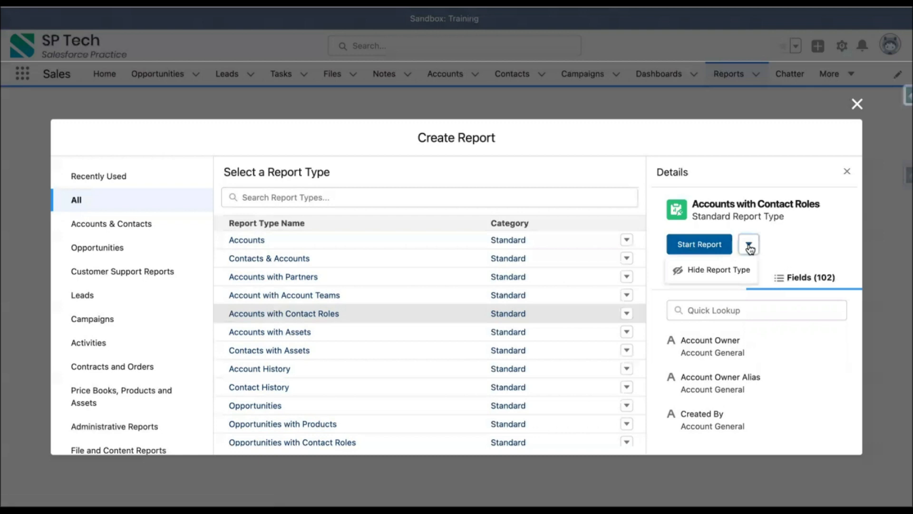
click(794, 234)
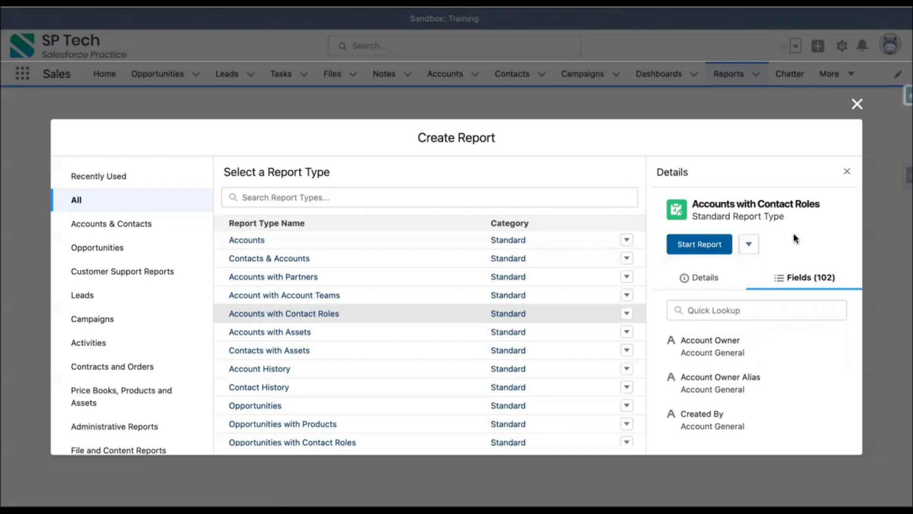
click(848, 172)
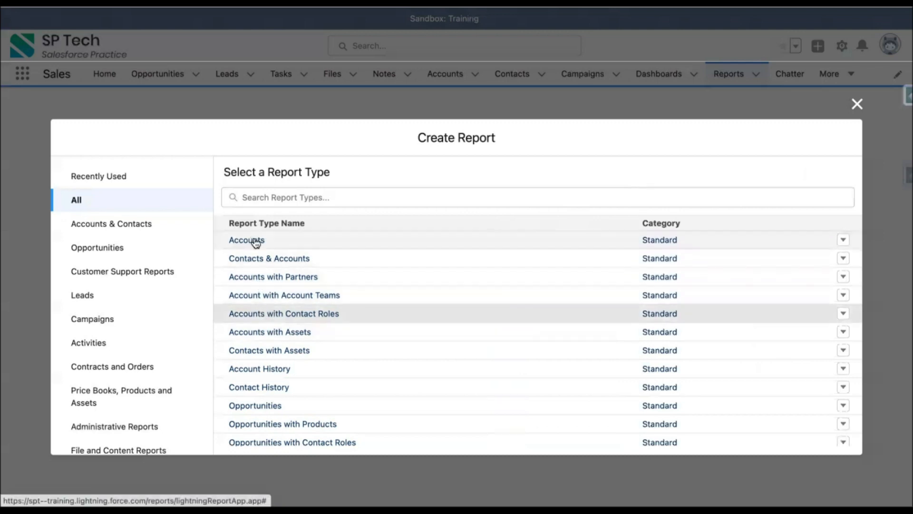
Start a report from the Accounts report type and turn on automatic preview updates
click(271, 242)
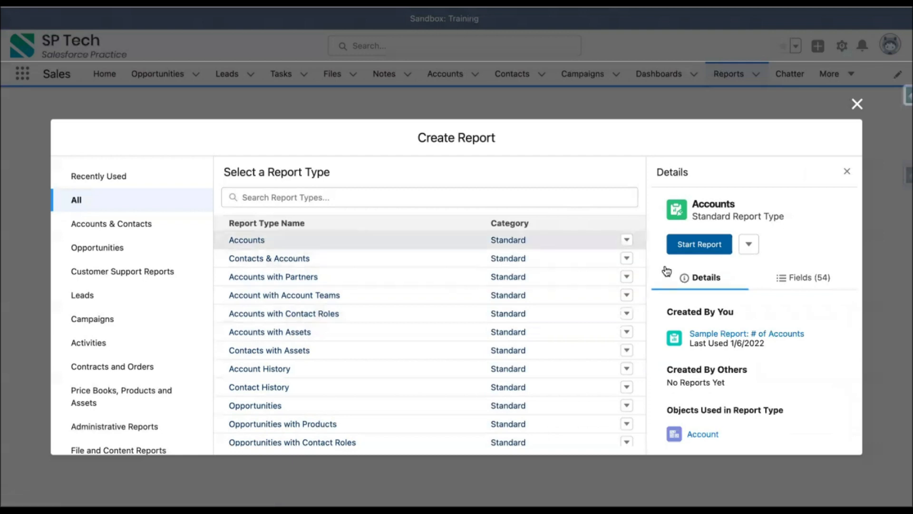
click(706, 251)
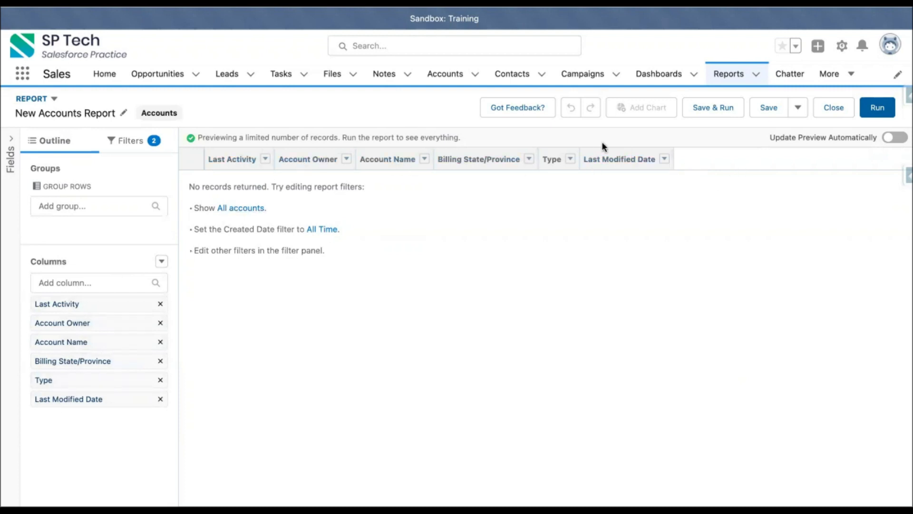
click(893, 139)
Set the report's Show Me filter to All accounts and apply it
click(130, 142)
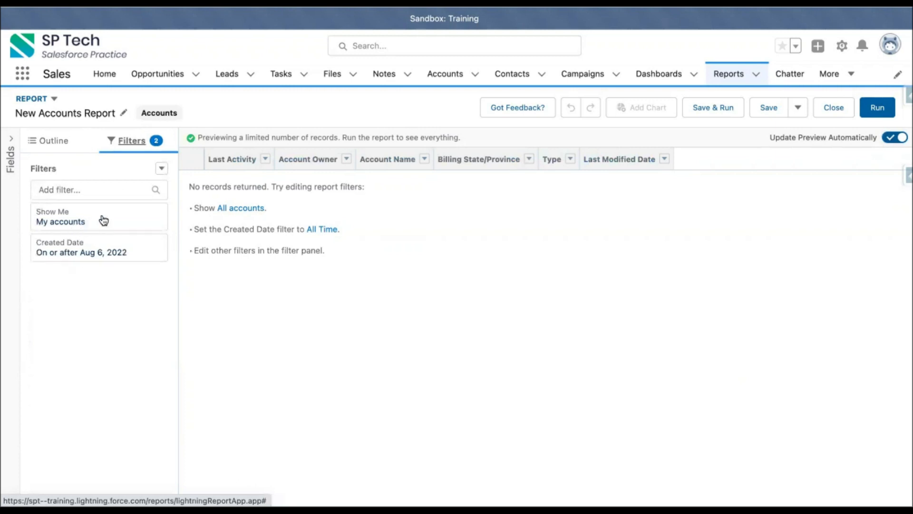
click(78, 221)
click(246, 228)
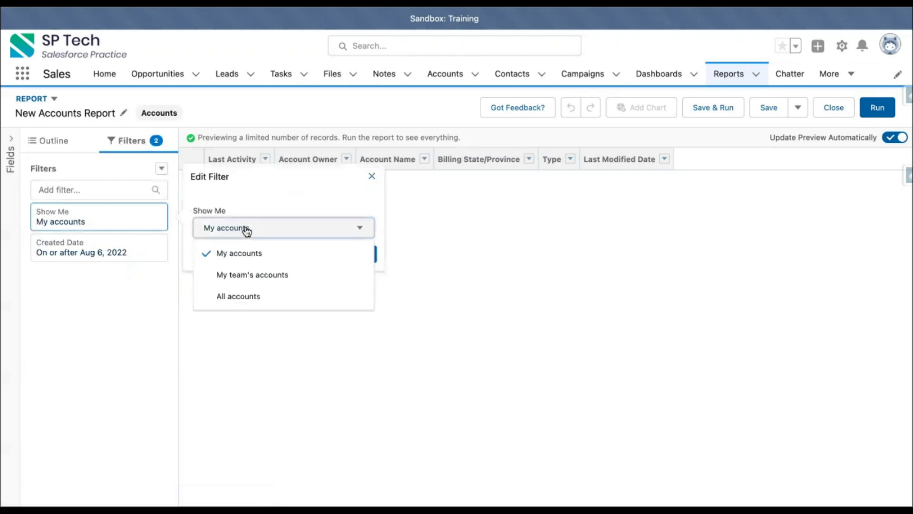
click(244, 296)
click(361, 256)
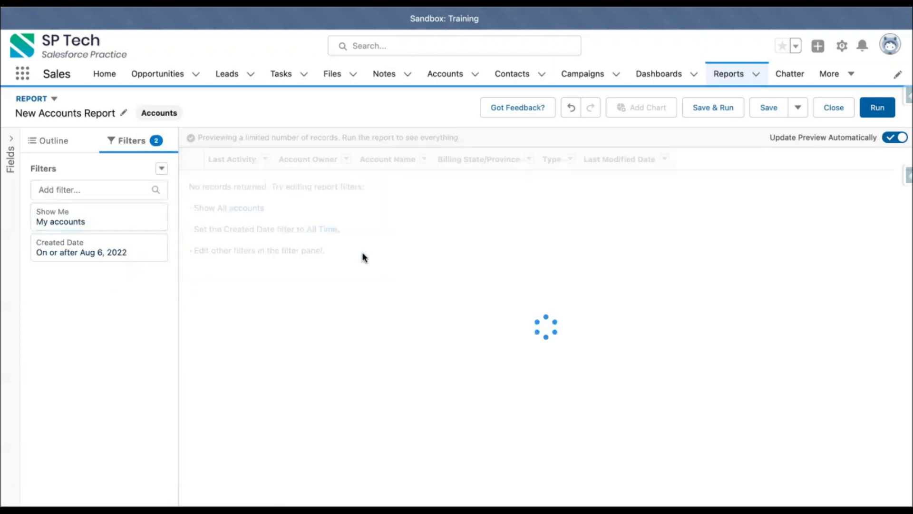
Set the Created Date filter's range to All Time and apply it
click(87, 245)
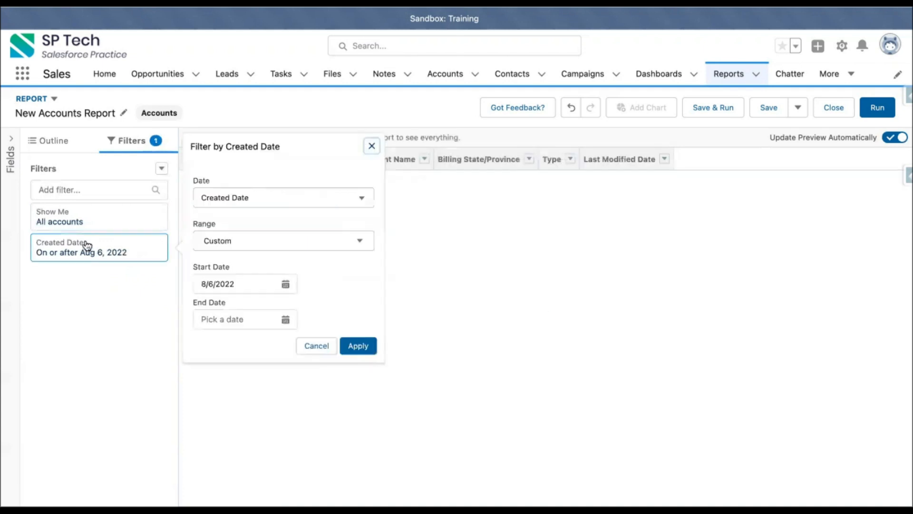
click(262, 245)
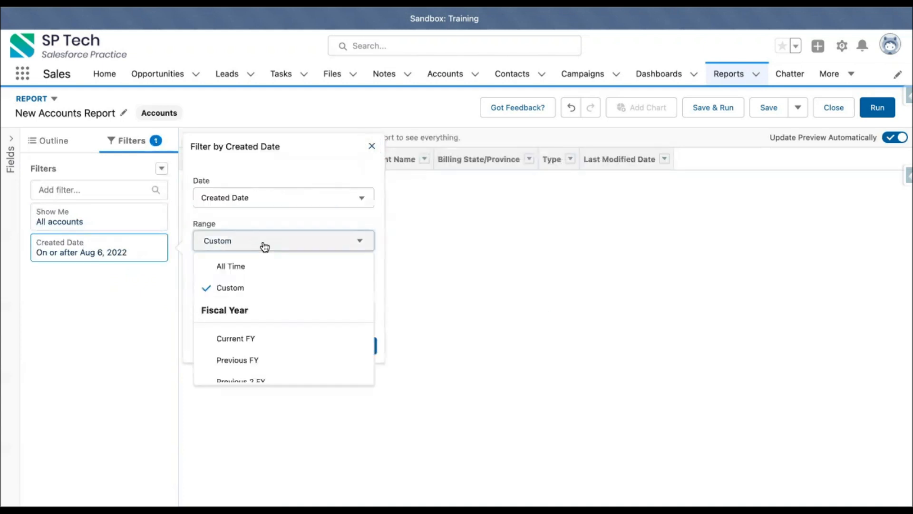
click(260, 264)
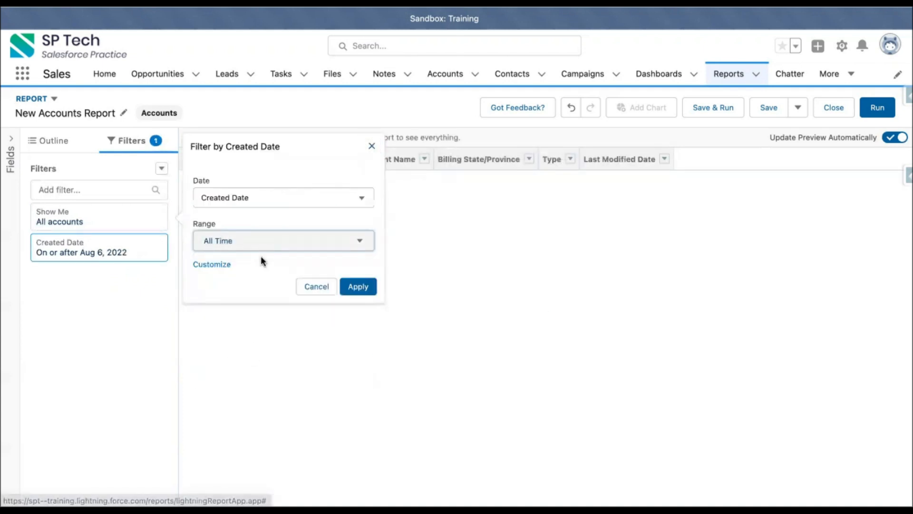
click(362, 286)
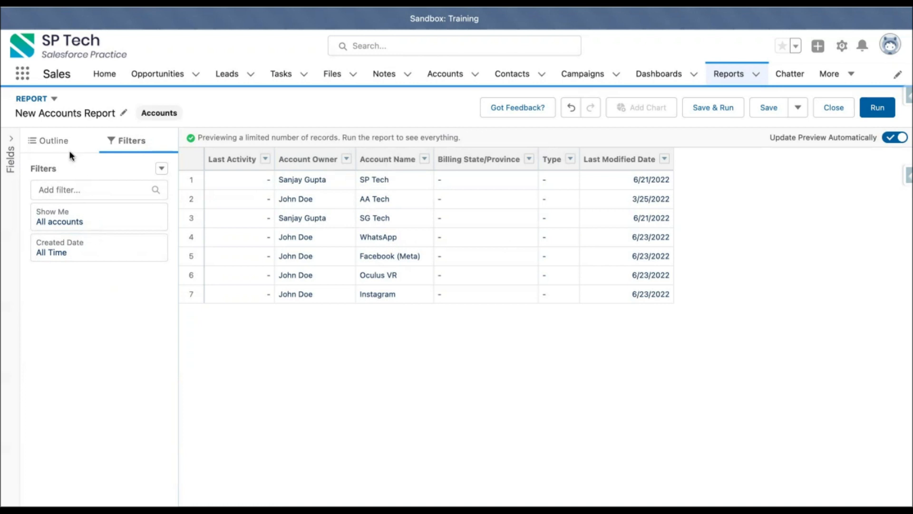
Check the report outline, run the report to view its full results, and return to editing it
click(56, 144)
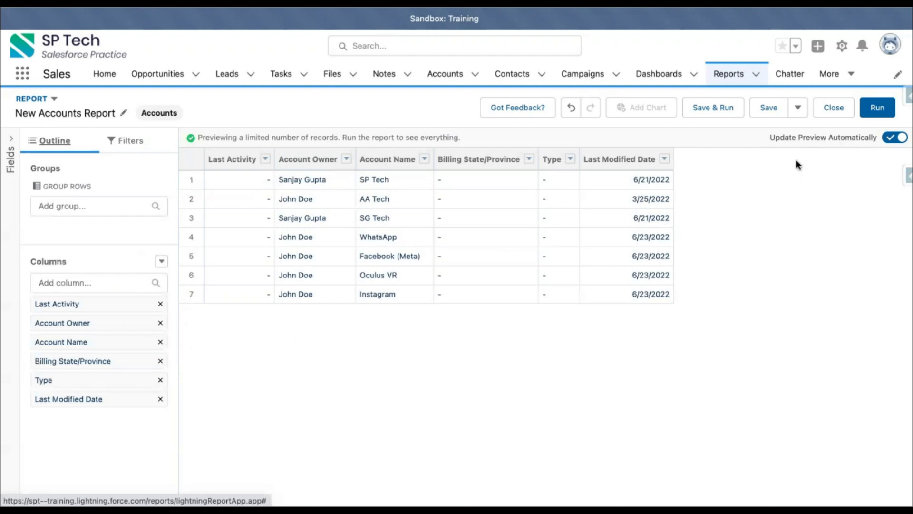
click(878, 107)
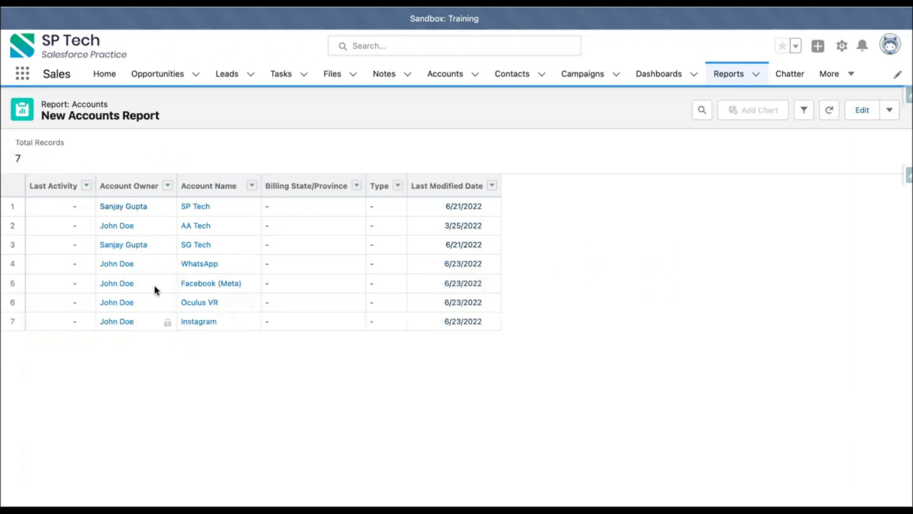
click(861, 111)
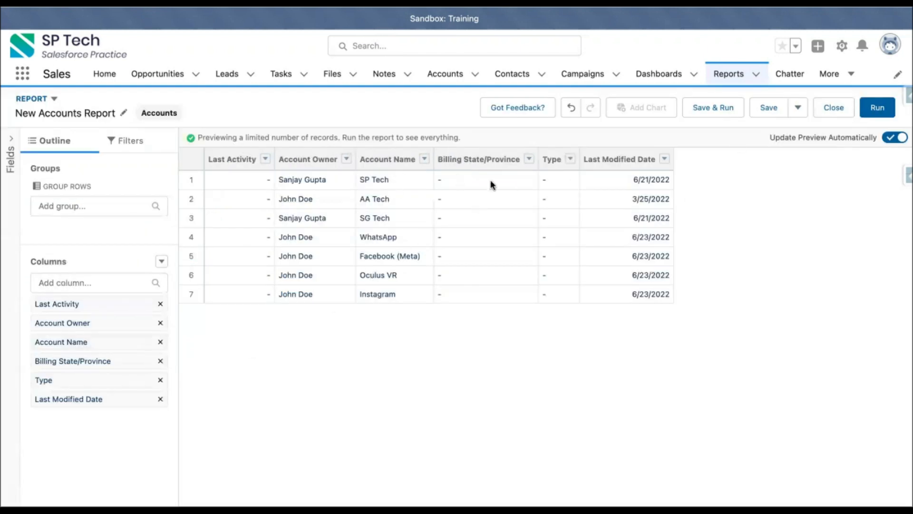
Add the Annual Revenue and Industry columns to the accounts report
click(80, 278)
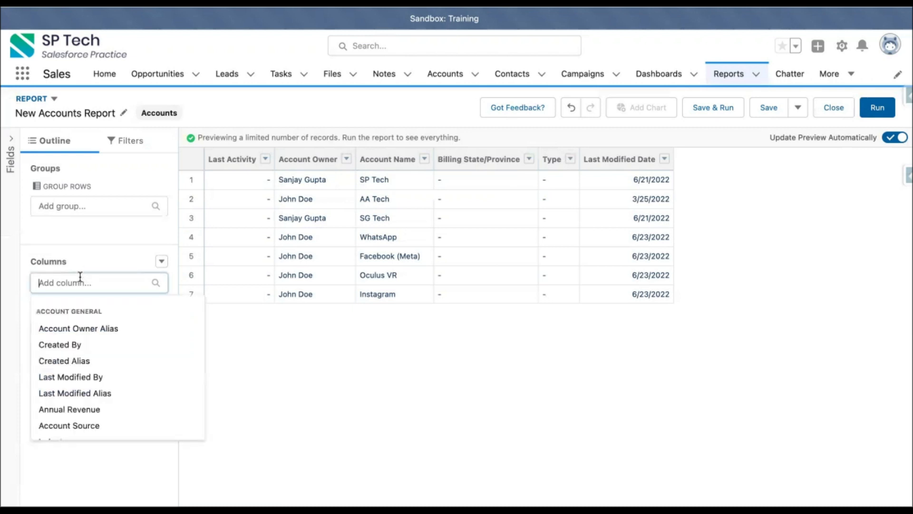
scroll(85, 364, down, 3)
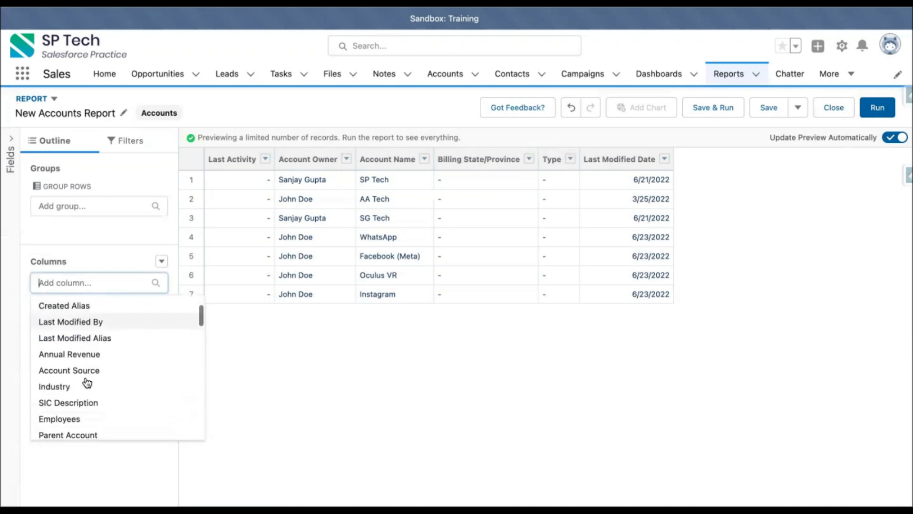
click(85, 358)
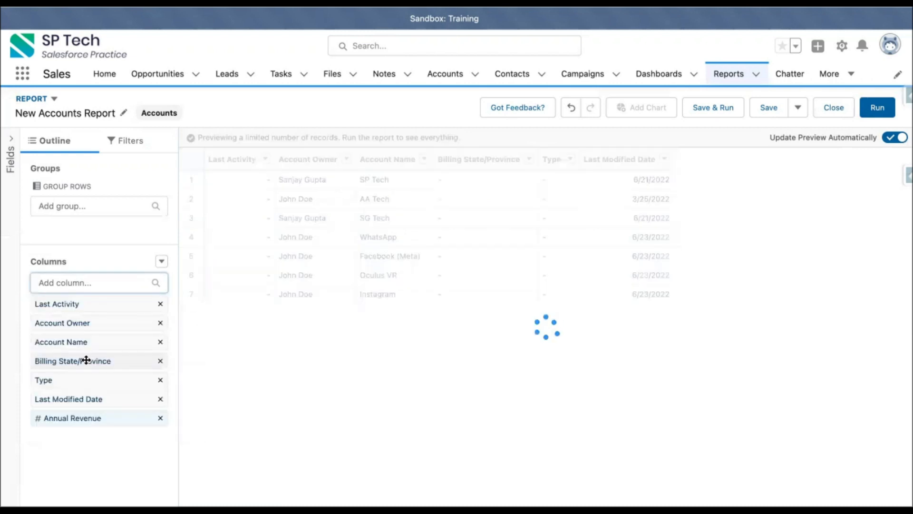
click(77, 289)
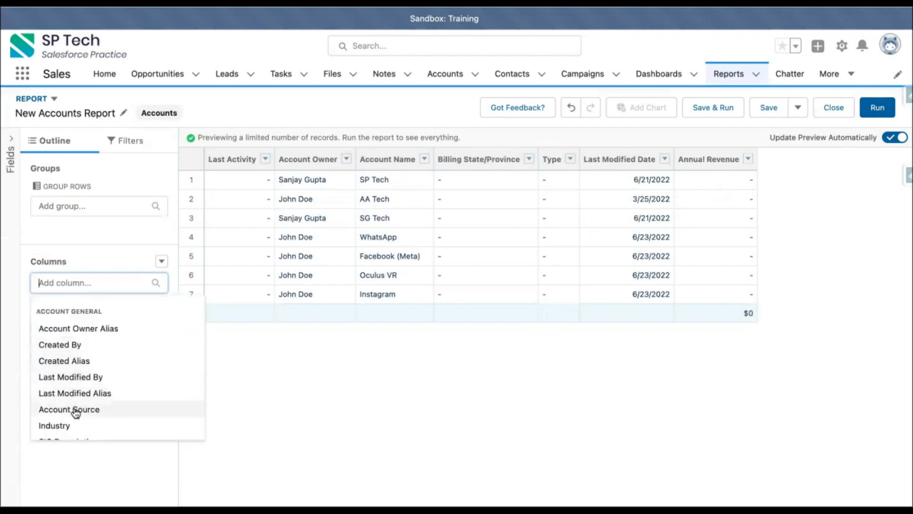
click(76, 427)
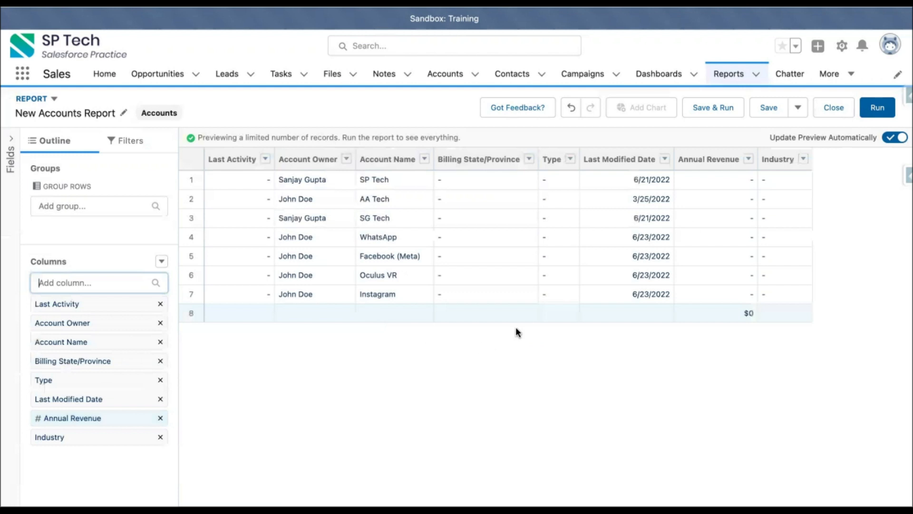
Add the Employees column to the accounts report
click(84, 282)
scroll(91, 378, down, 1)
scroll(92, 378, down, 4)
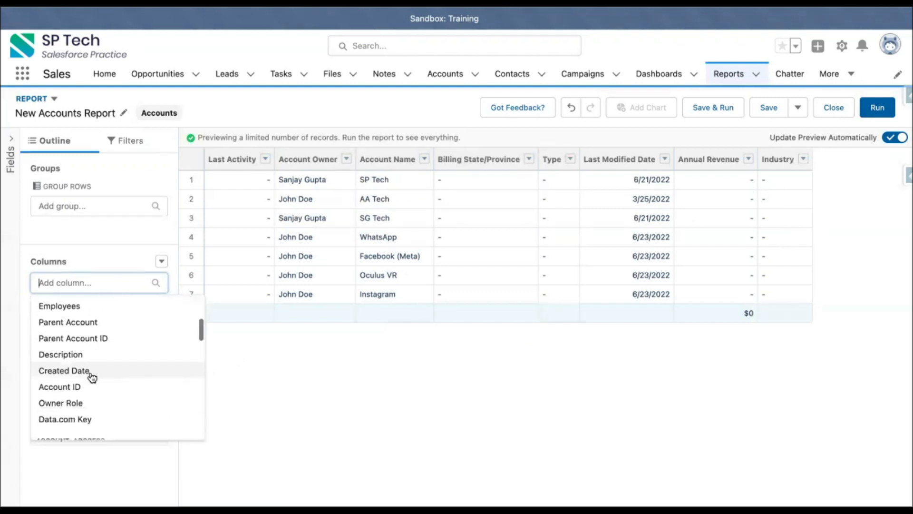
scroll(92, 379, up, 3)
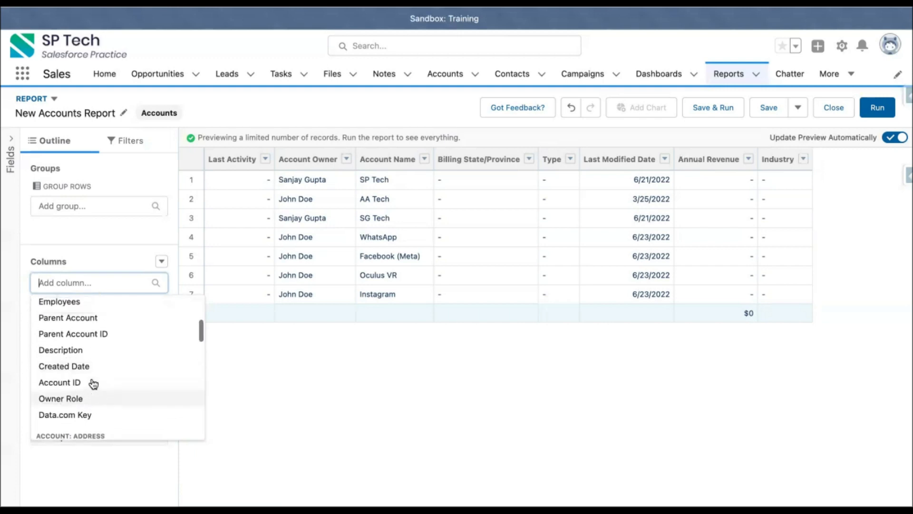
scroll(93, 368, up, 1)
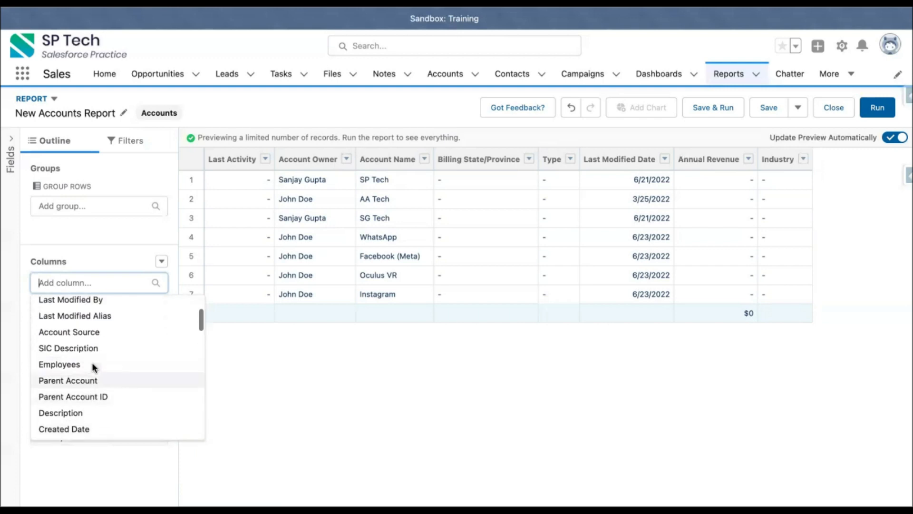
click(75, 365)
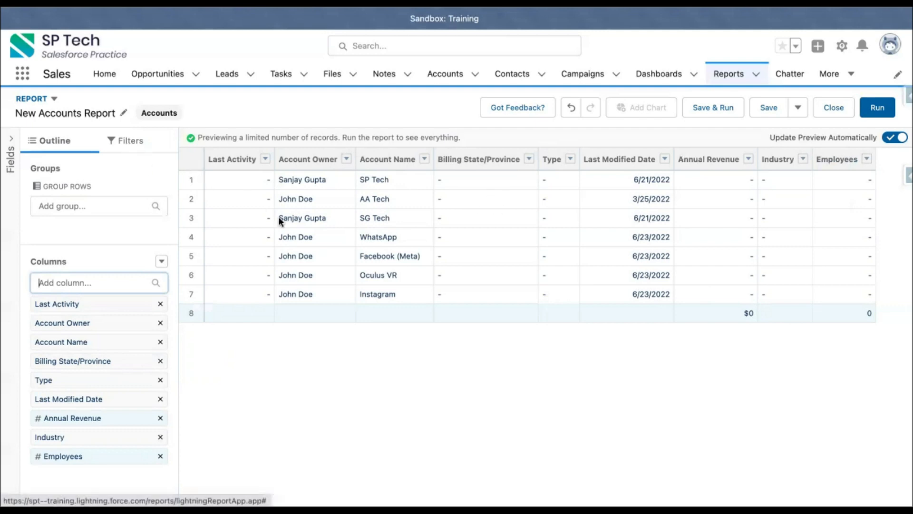
Add an Account Name filter with the operator "not equal to" and a blank value, and apply it
click(134, 142)
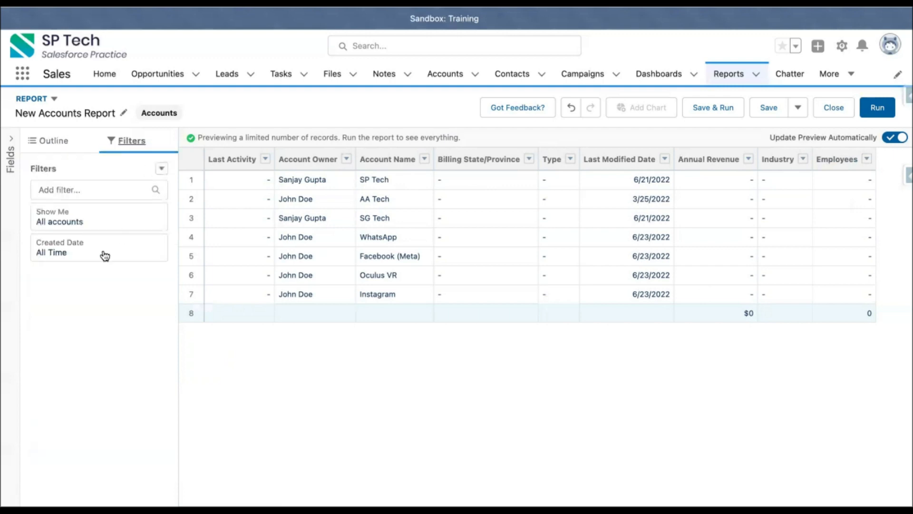
click(69, 189)
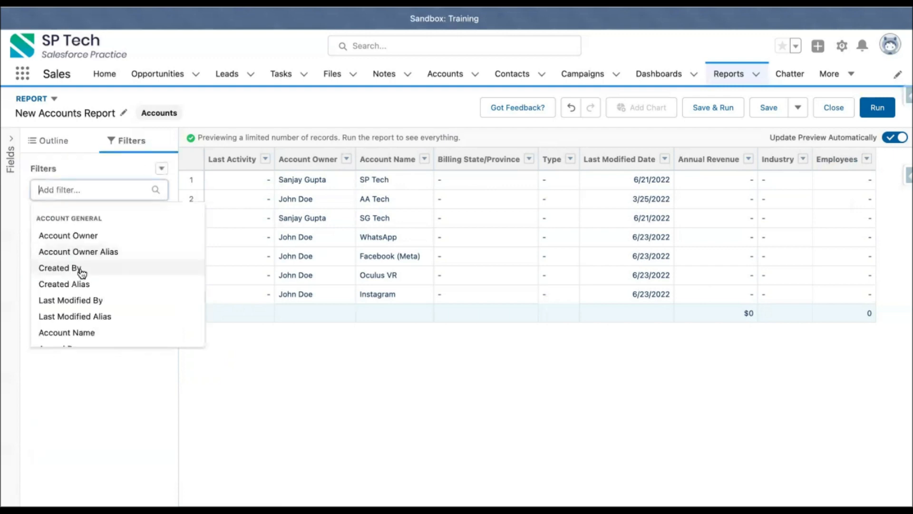
scroll(82, 275, down, 3)
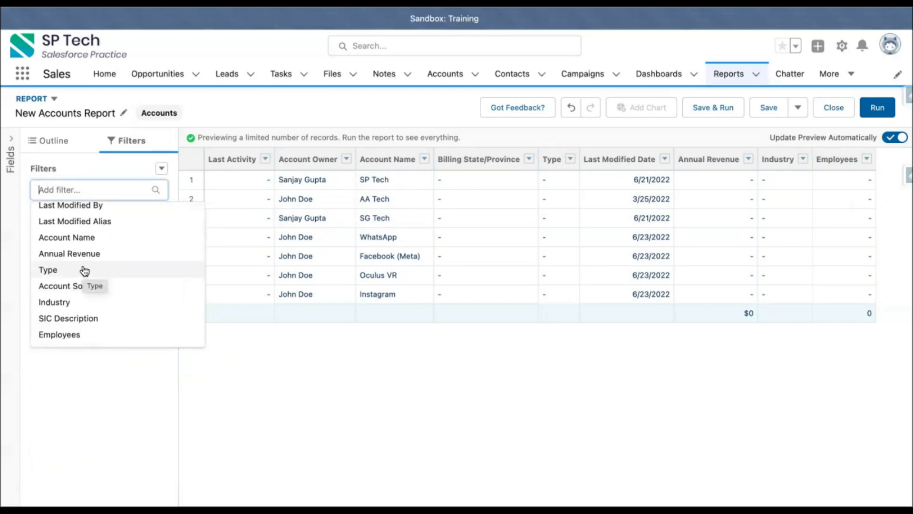
click(86, 243)
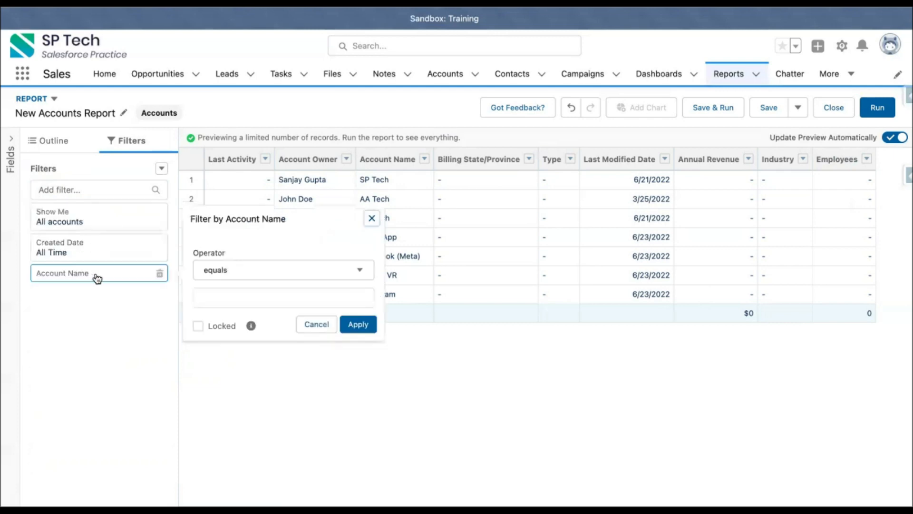
click(230, 271)
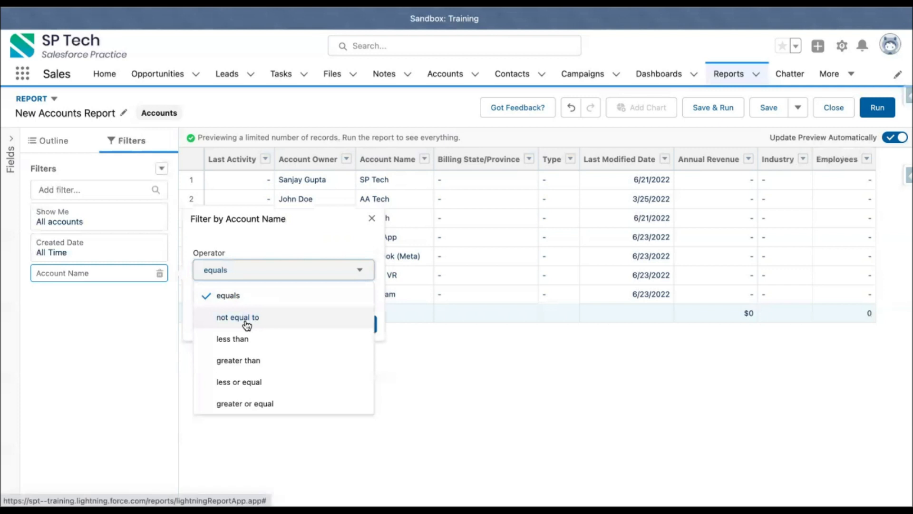
click(246, 317)
click(264, 298)
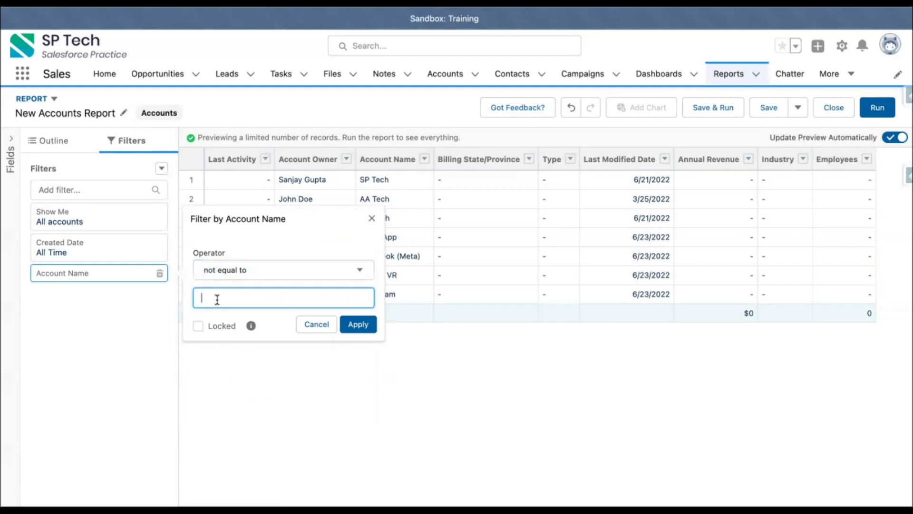
click(358, 325)
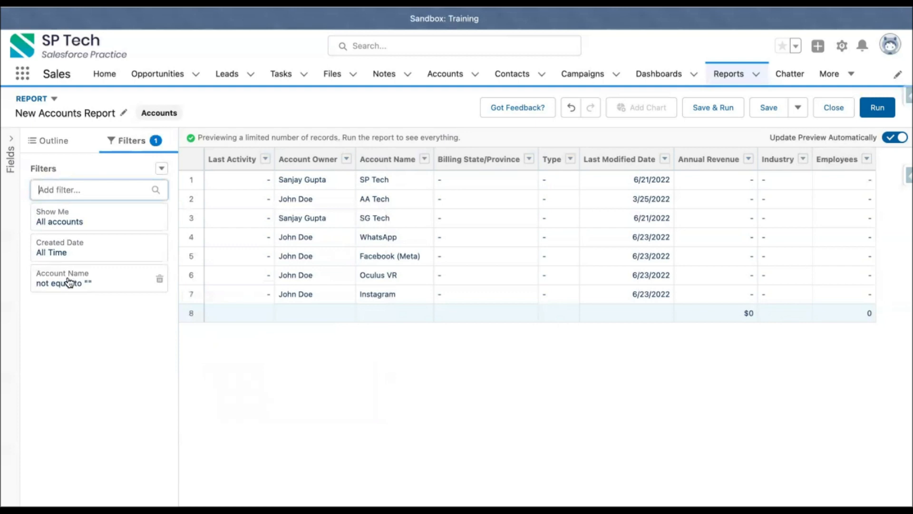
Return to the report outline, run the report to view its full results, and reopen it for editing
click(67, 142)
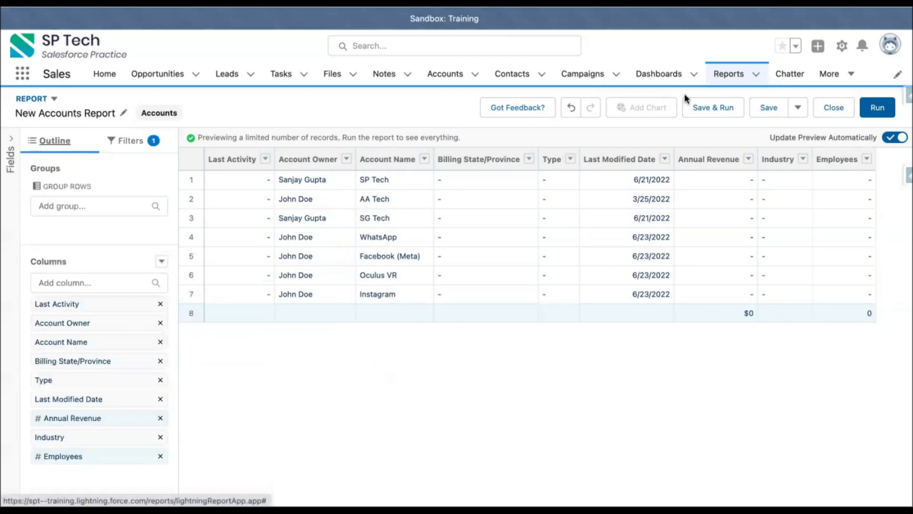
click(876, 108)
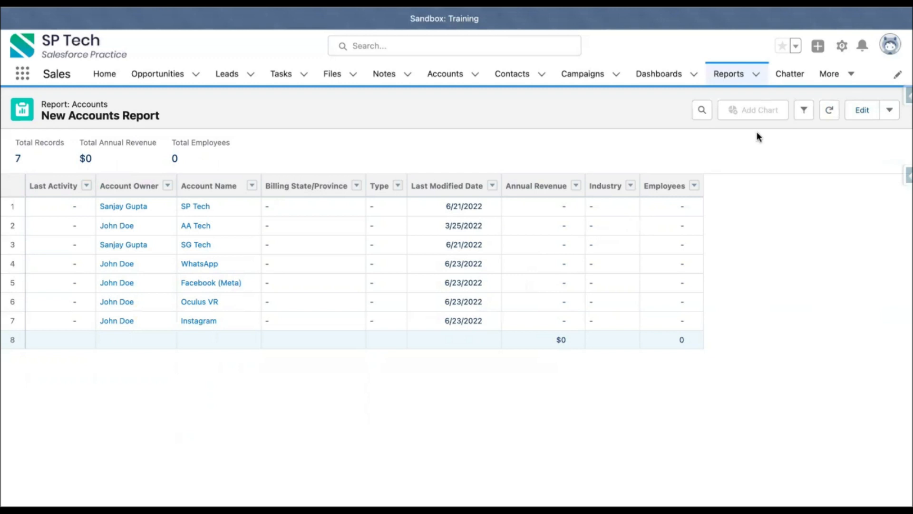
click(862, 114)
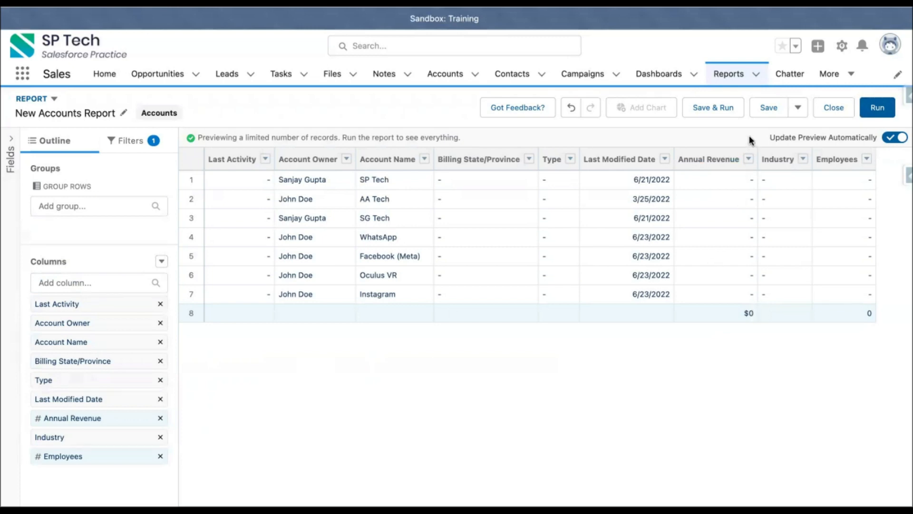
Start saving the report and name it "Accounts Report - Tabular", letting the unique name fill in
click(770, 108)
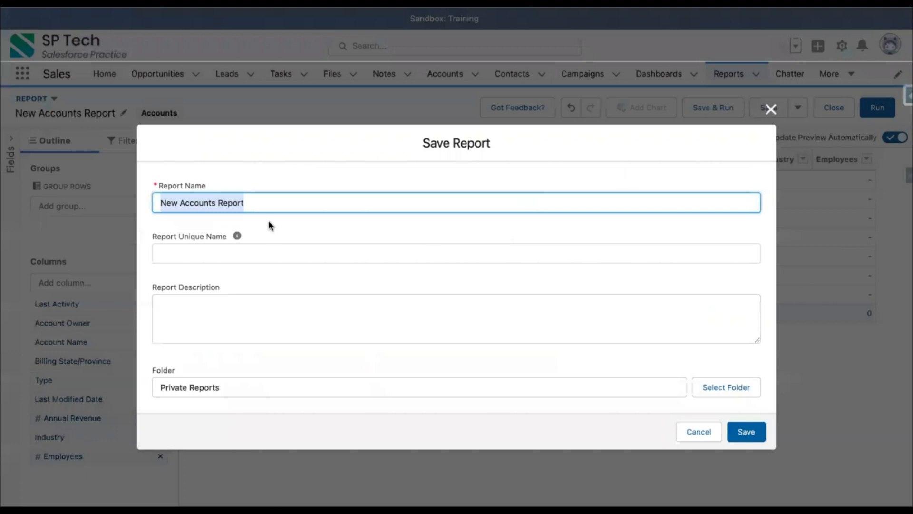
click(269, 199)
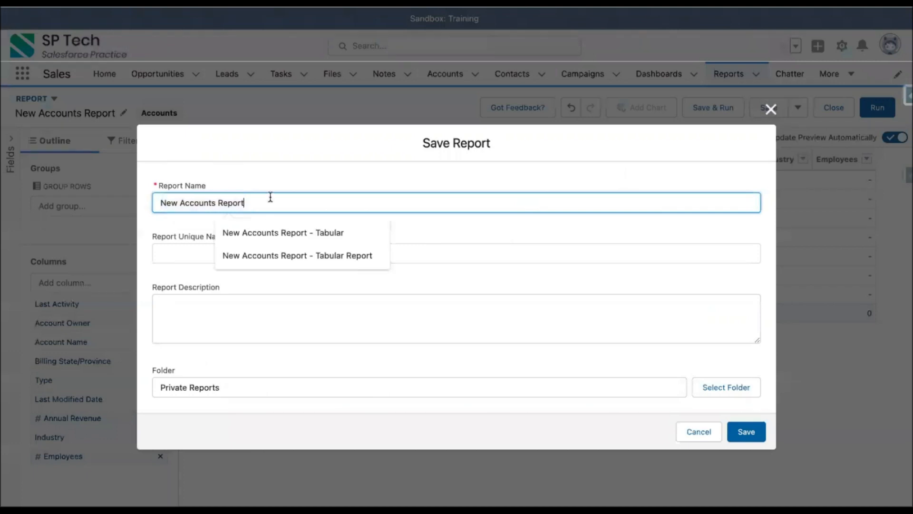
click(181, 205)
key(BackSpace)
key(BackSpace)
key(BackSpace)
key(BackSpace)
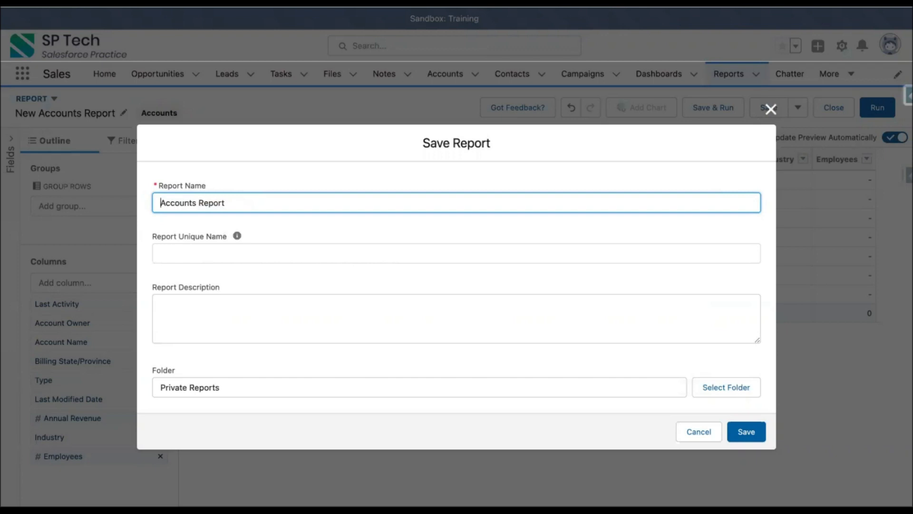
click(243, 195)
text(- Tabular)
click(274, 233)
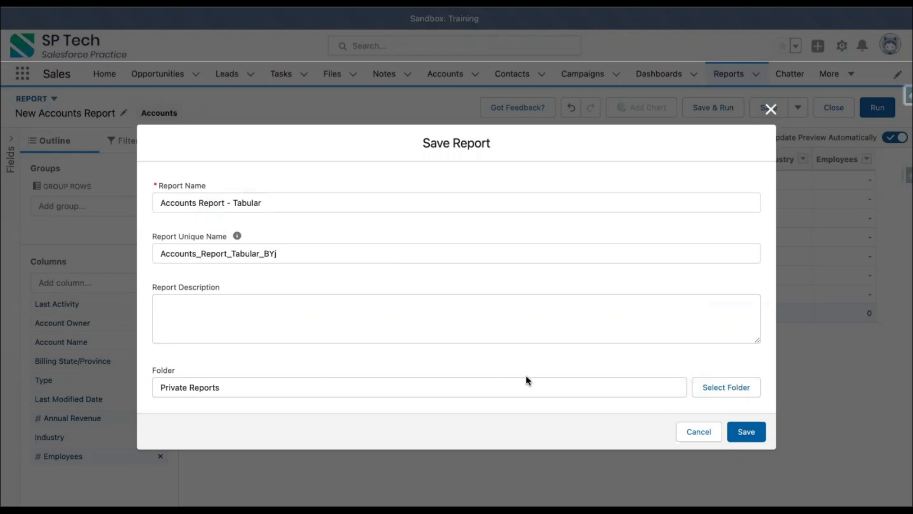
Save the report in the Public Reports folder and go to the list of recent reports
click(714, 392)
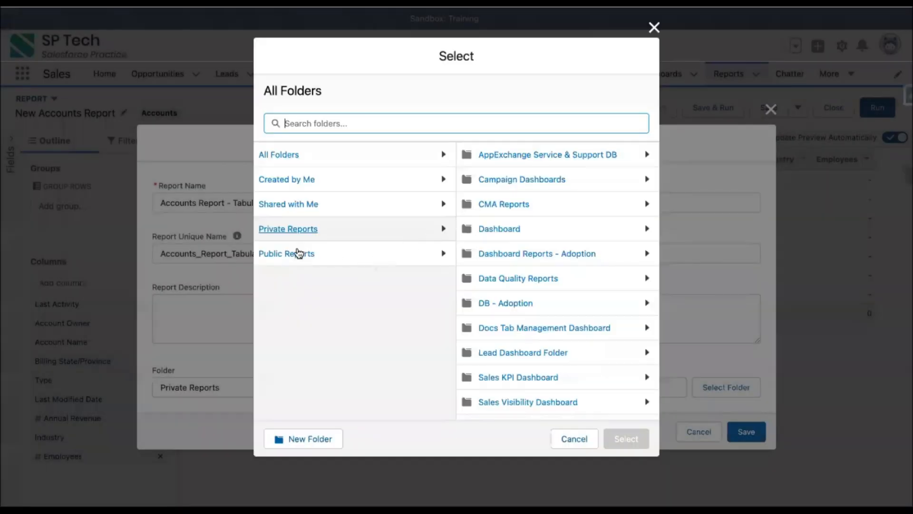
click(303, 253)
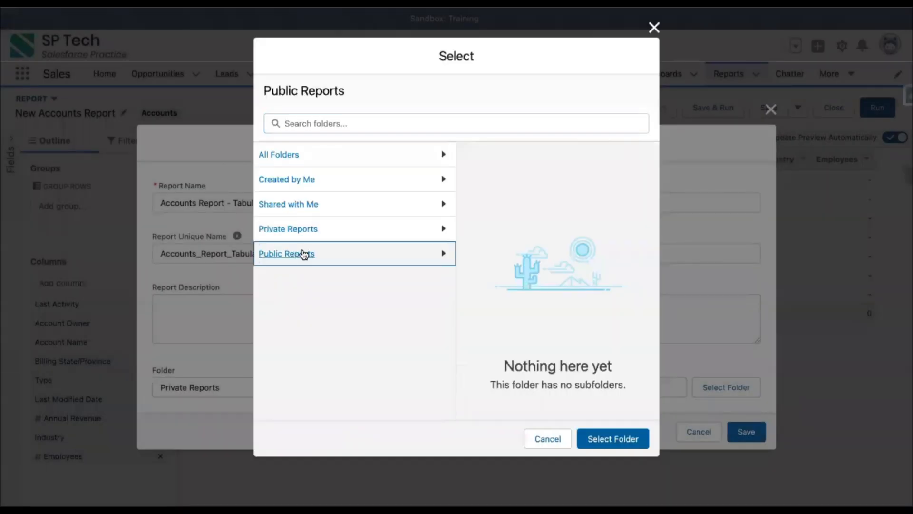
click(611, 437)
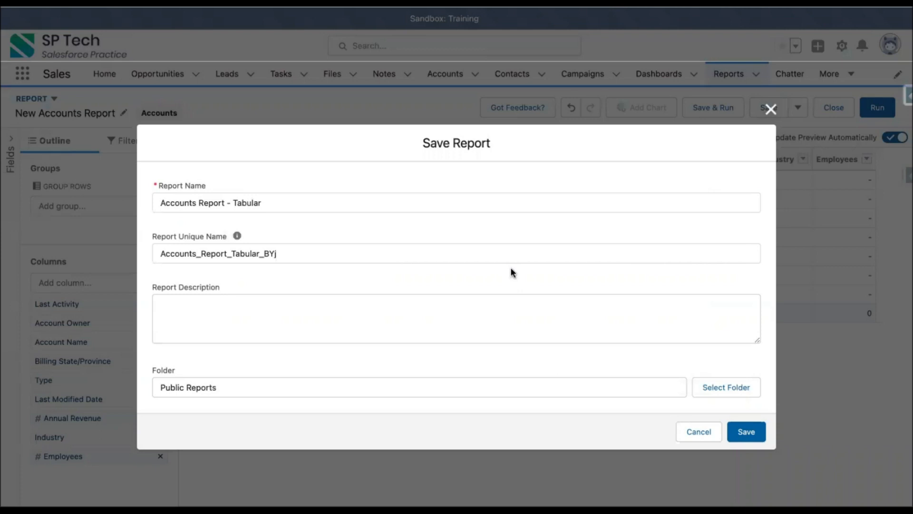
click(747, 432)
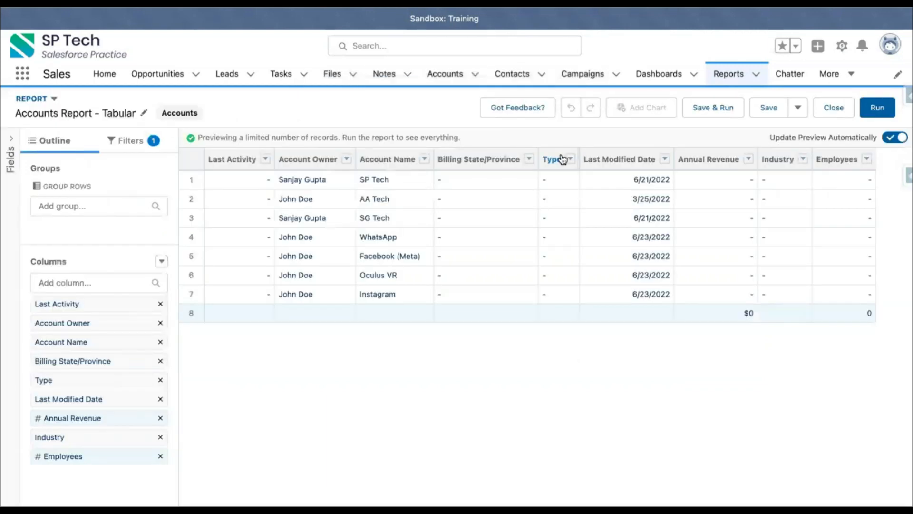
click(728, 75)
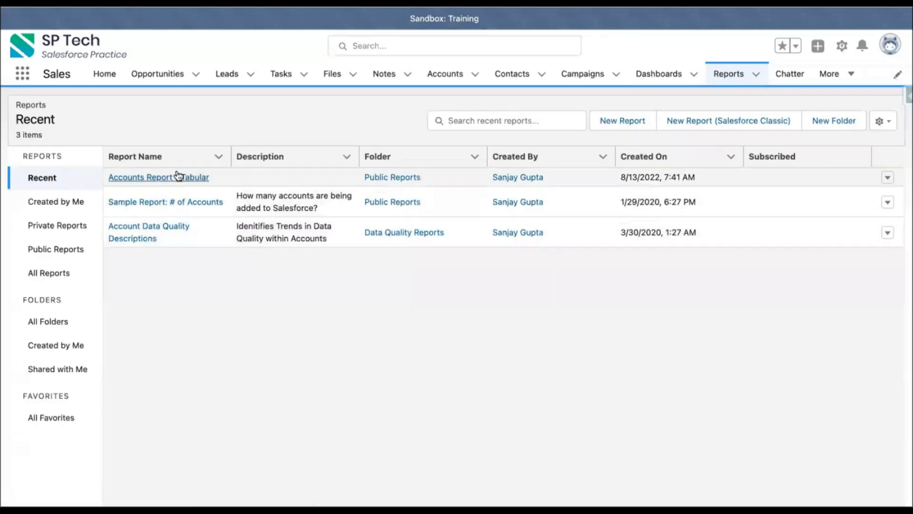